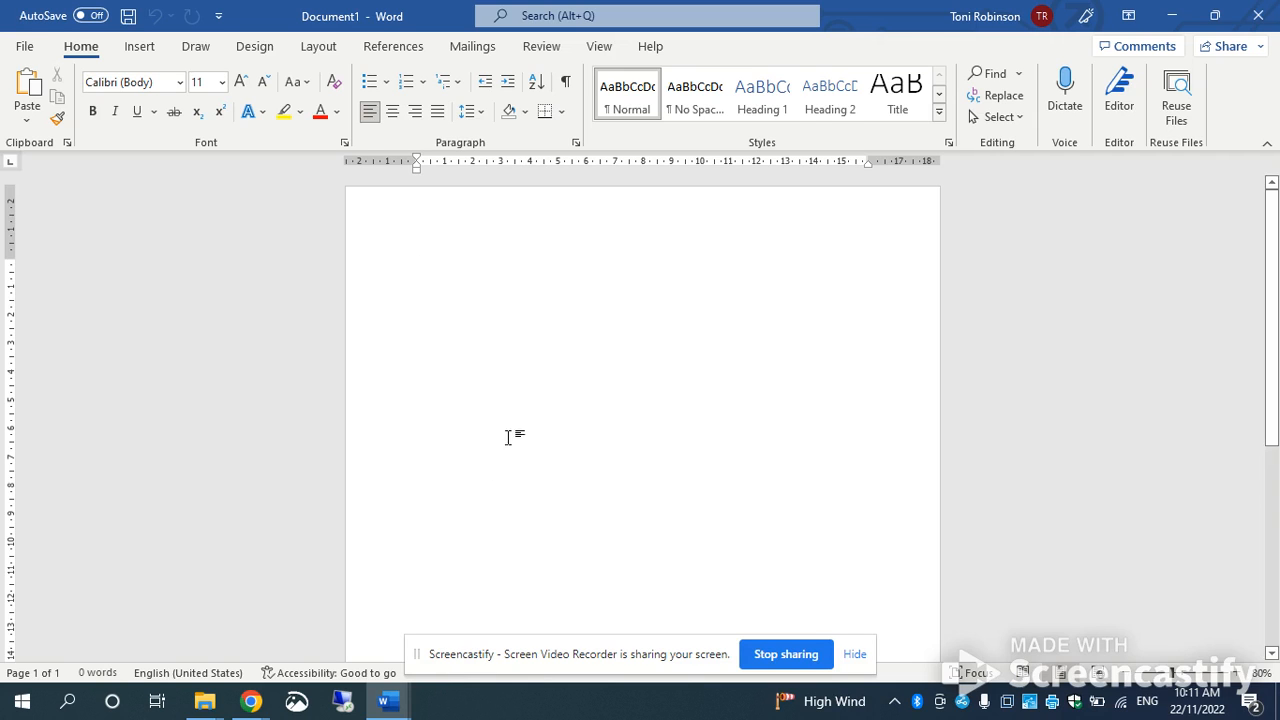
Start a label mail merge for page printers using vendor Unistat and product number 73421
{"action": "left_click", "coordinate": [468, 52]}
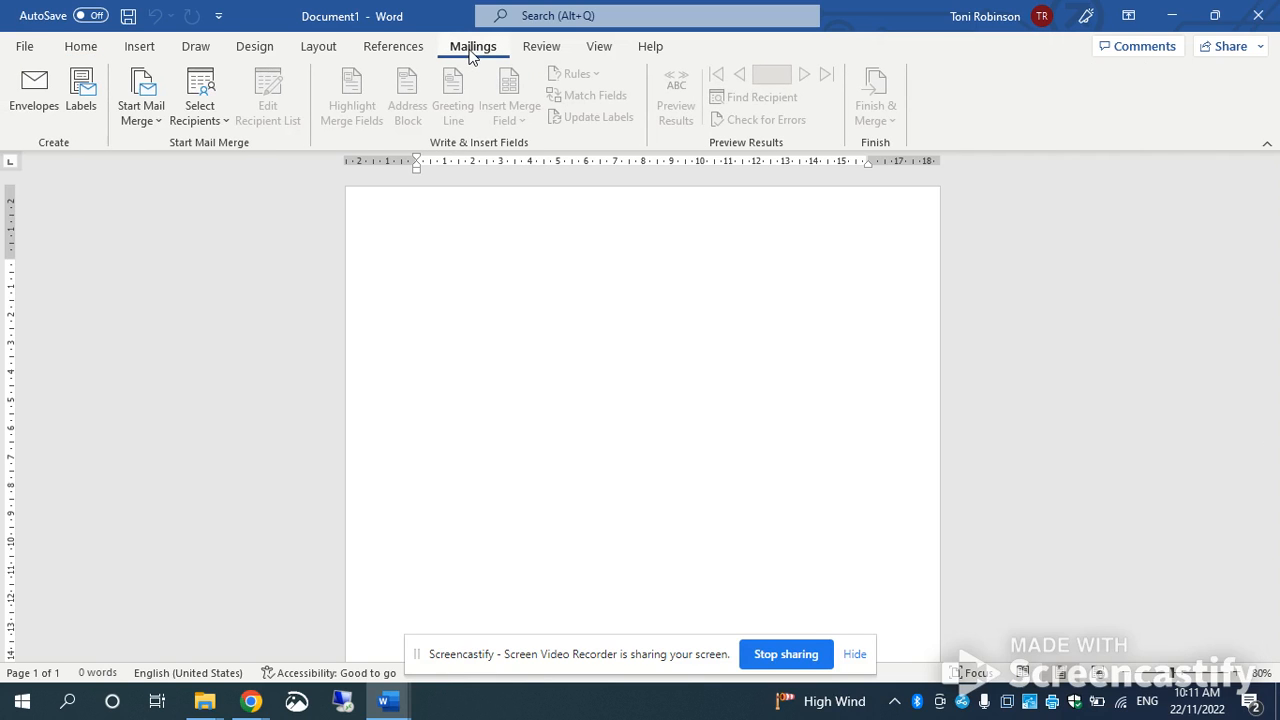
{"action": "left_click", "coordinate": [155, 124]}
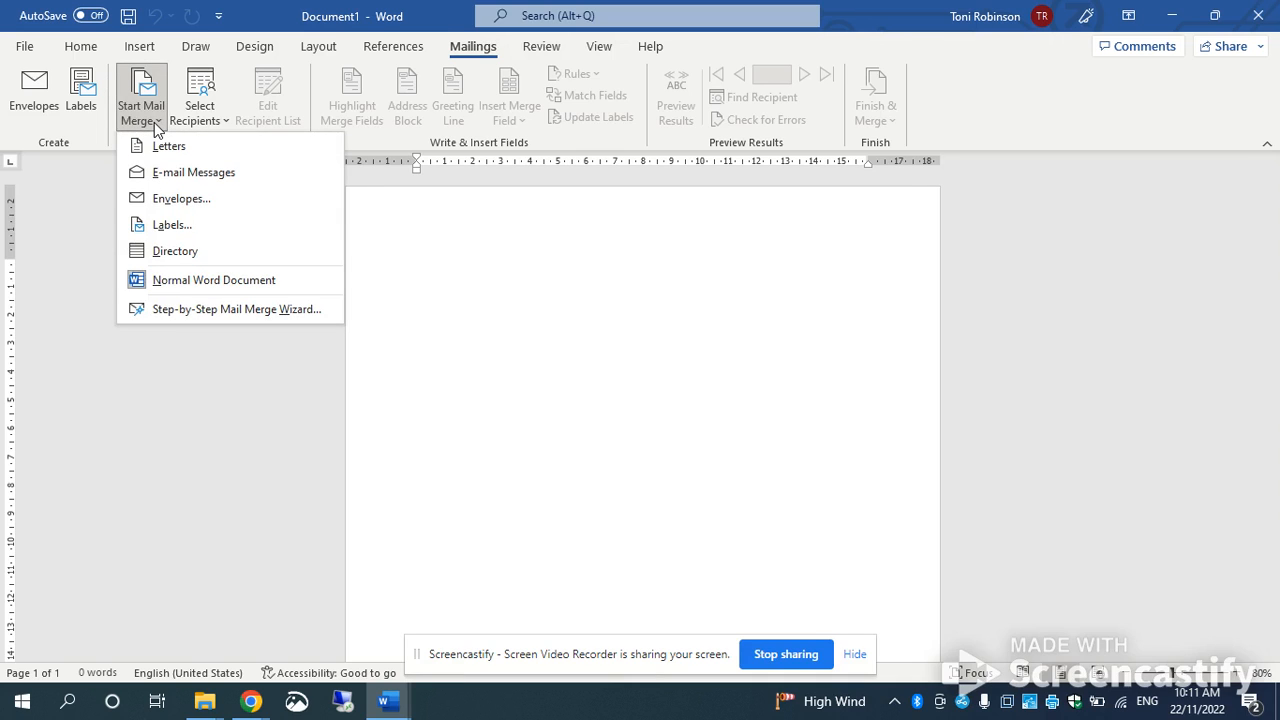
{"action": "left_click", "coordinate": [206, 228]}
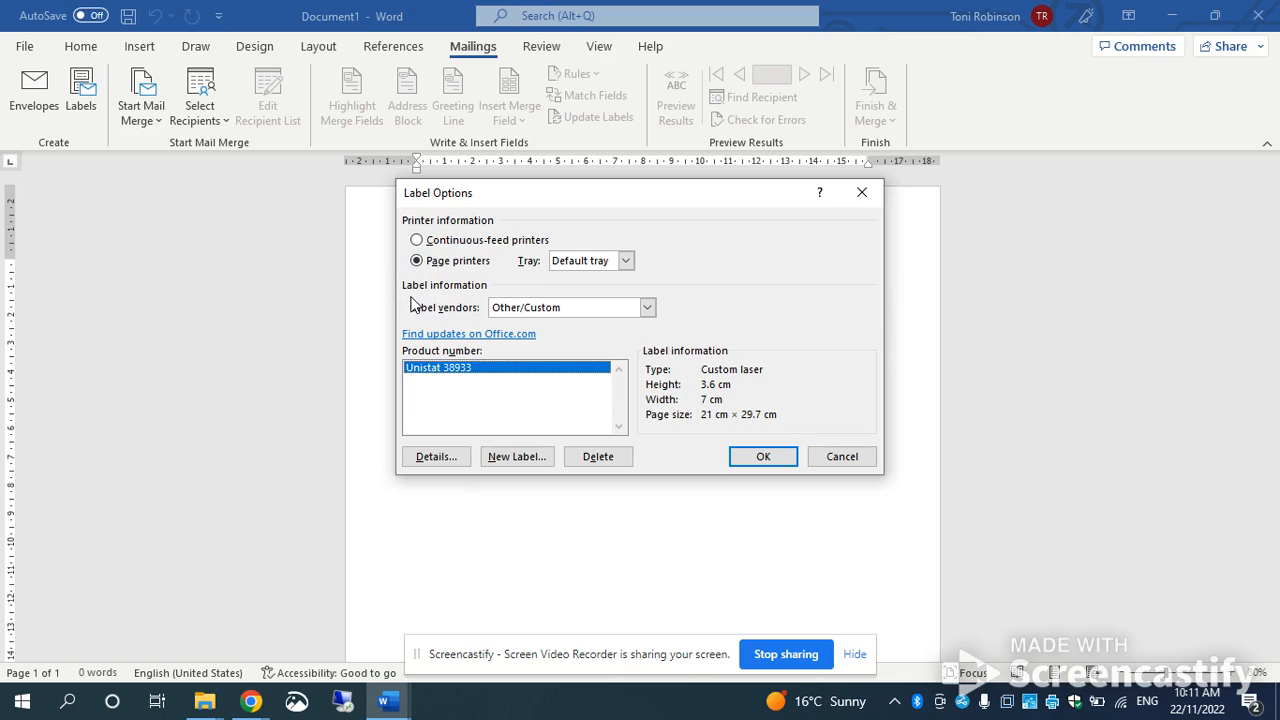
{"action": "left_click", "coordinate": [647, 310]}
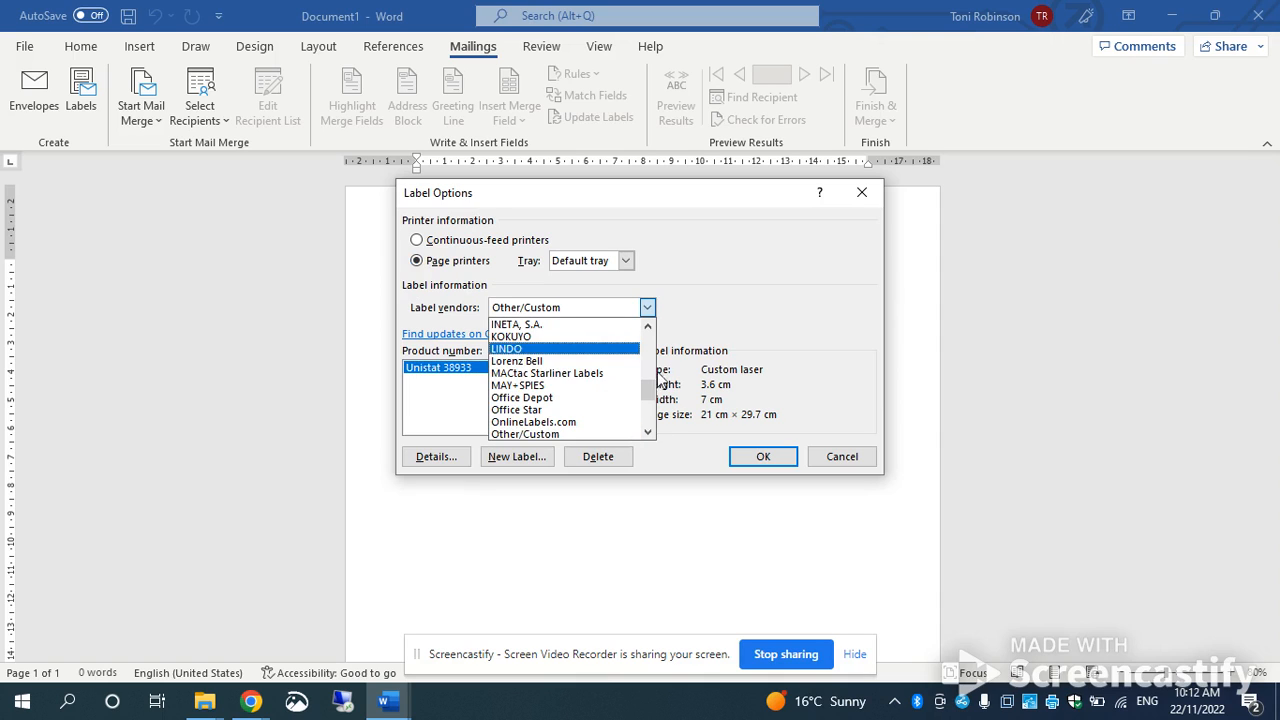
{"action": "left_click_drag", "start_coordinate": [652, 393], "coordinate": [651, 418]}
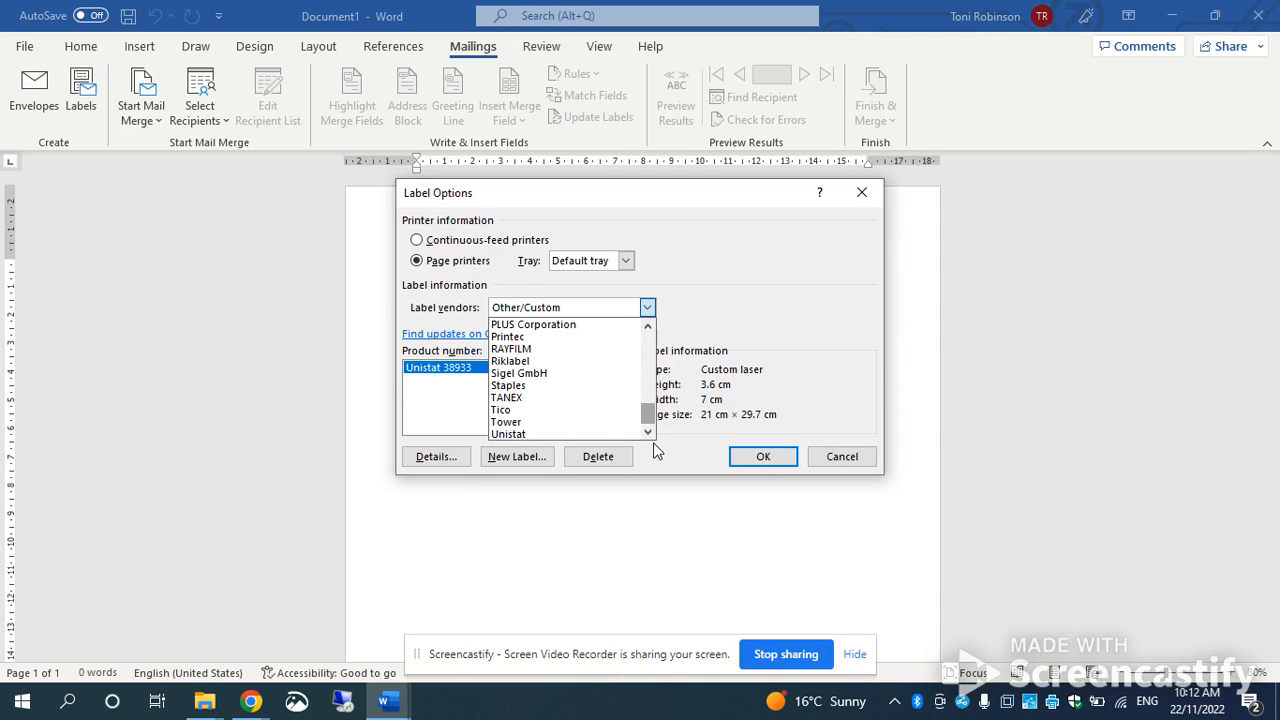
{"action": "left_click", "coordinate": [560, 434]}
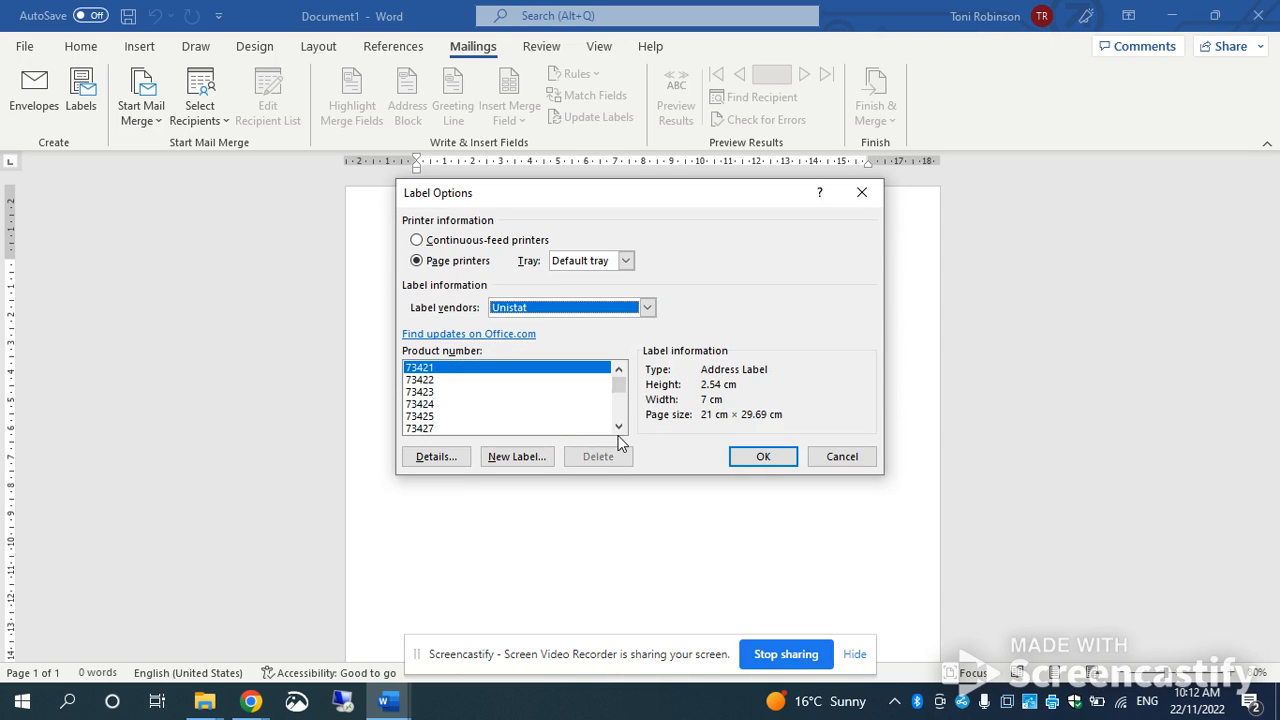
{"action": "left_click", "coordinate": [560, 370]}
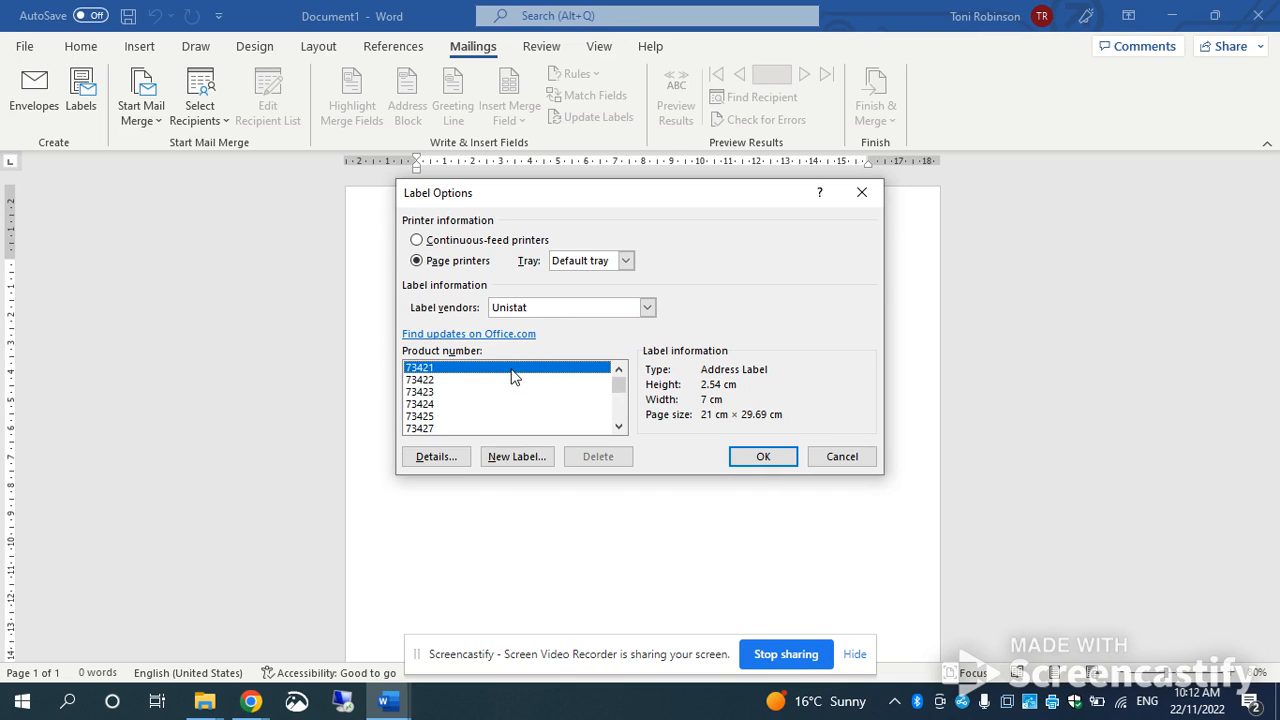
{"action": "left_click", "coordinate": [778, 465]}
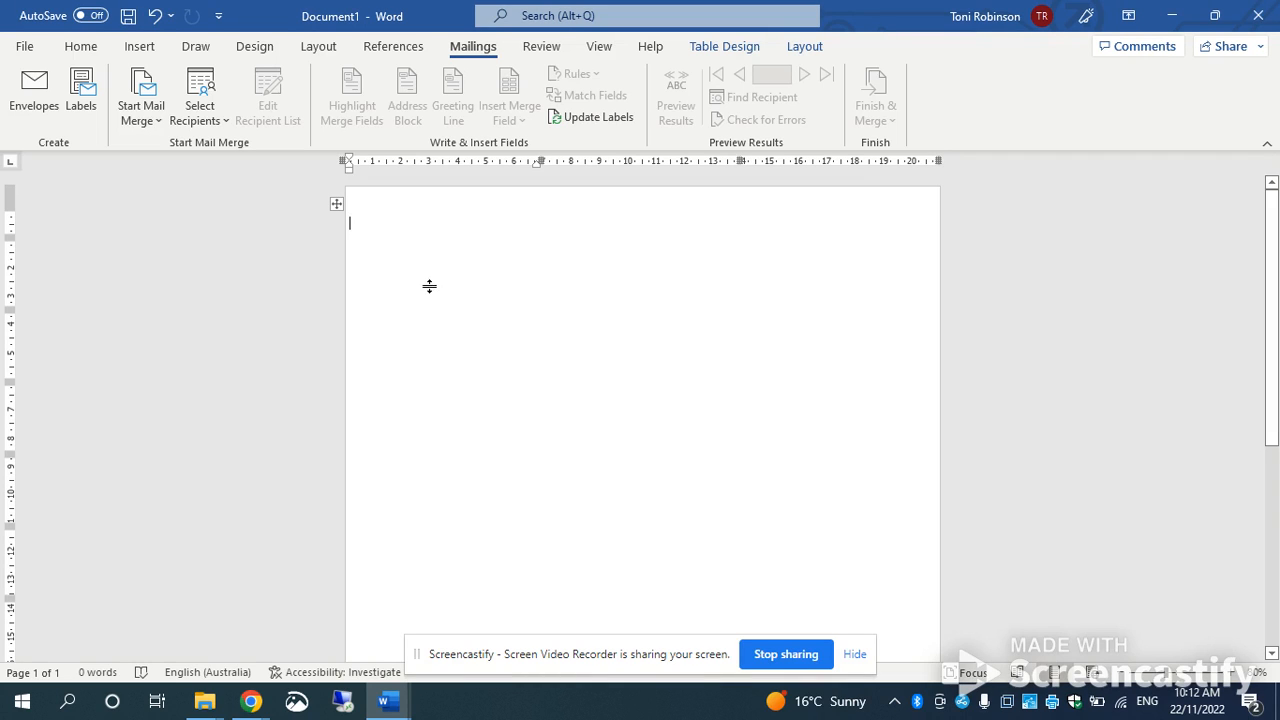
Use the existing list mail merge list.xlsx from the Desktop as recipients, with Sheet1$ and its first row as column headers
{"action": "left_click", "coordinate": [219, 124]}
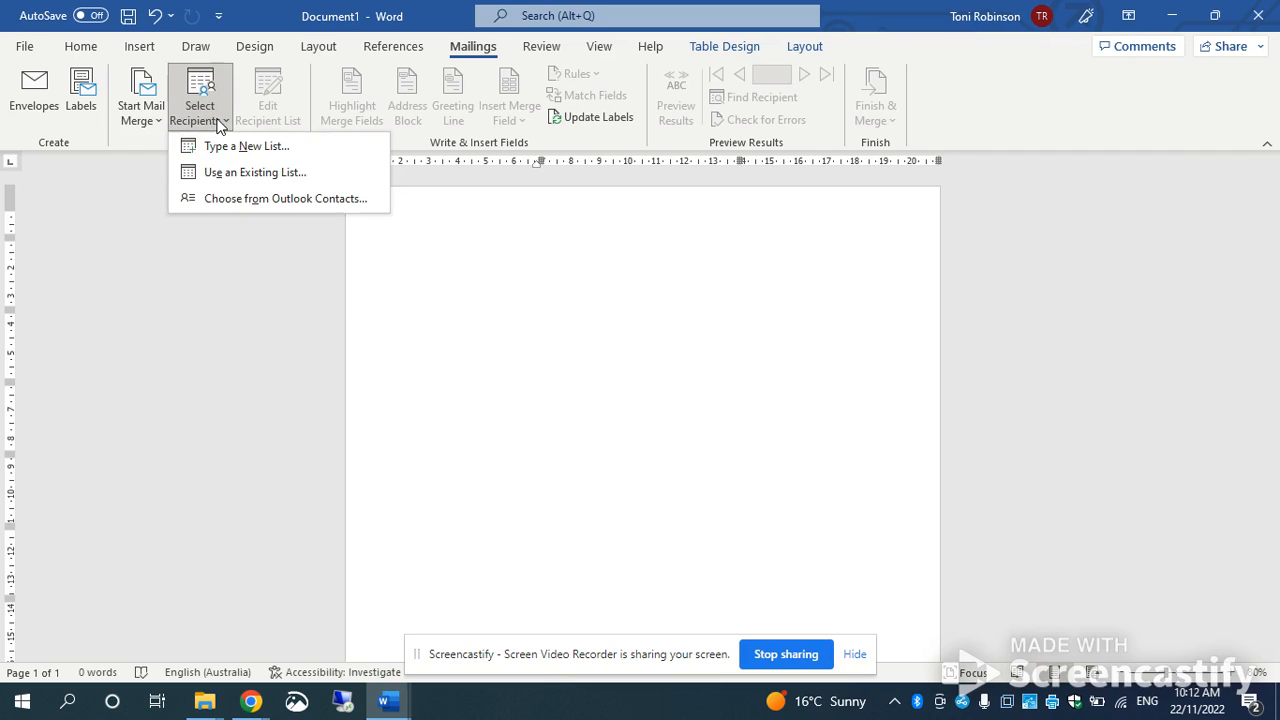
{"action": "left_click", "coordinate": [267, 175]}
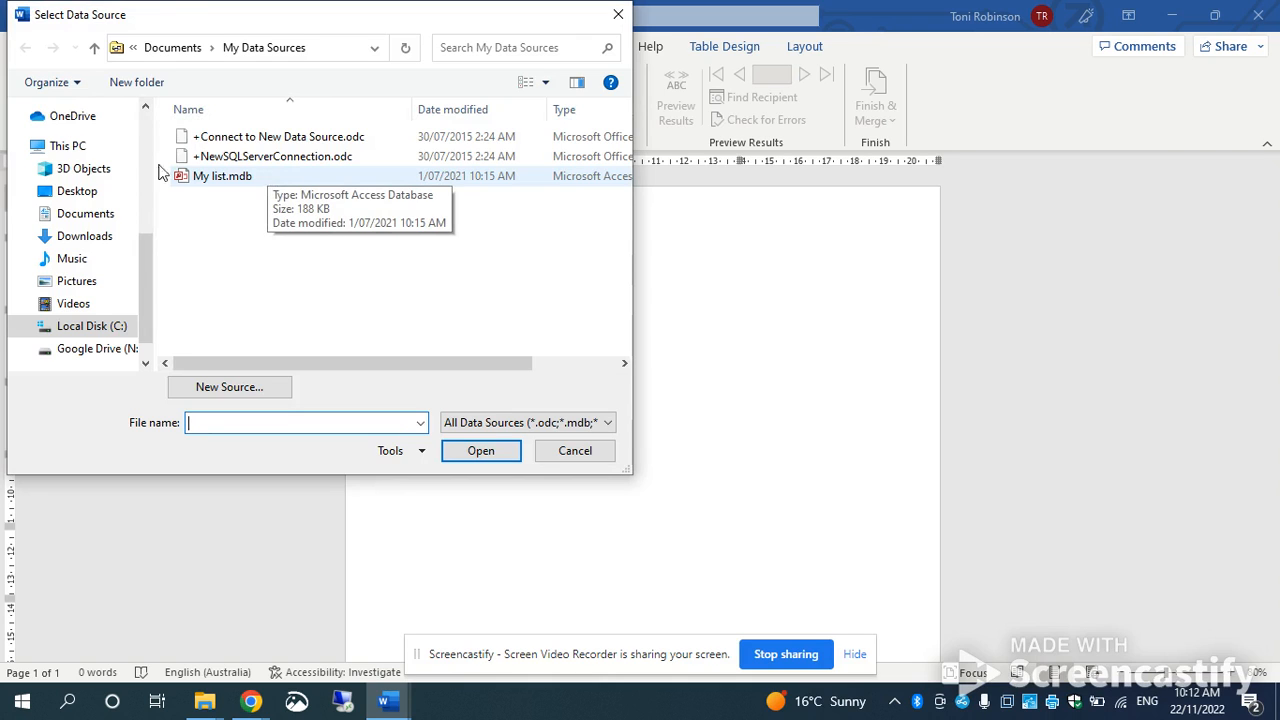
{"action": "left_click", "coordinate": [110, 199]}
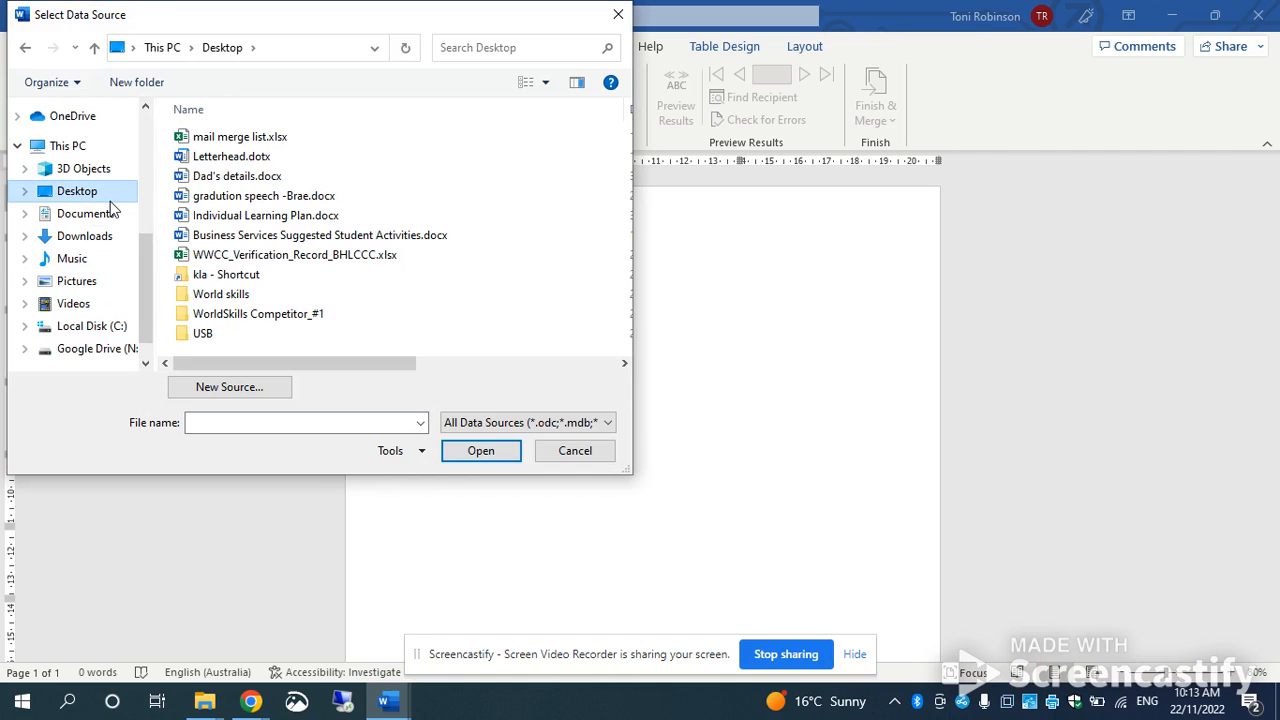
{"action": "left_click", "coordinate": [245, 141]}
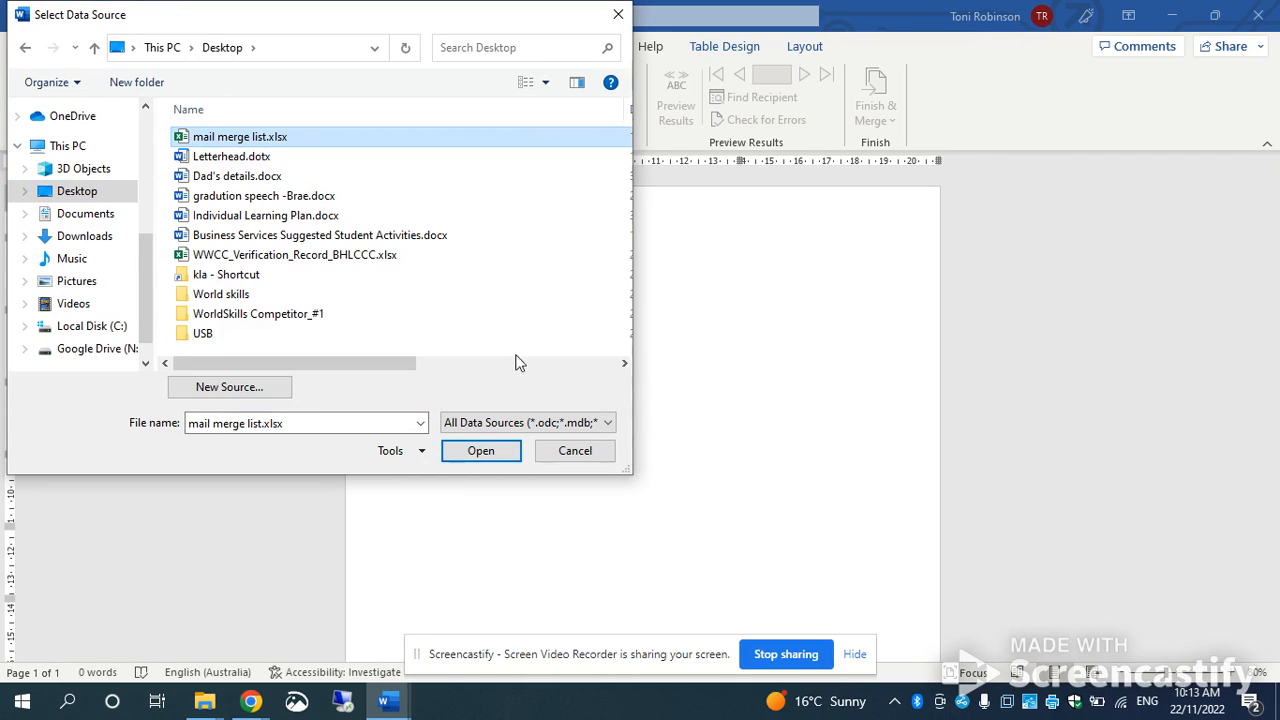
{"action": "left_click", "coordinate": [475, 451]}
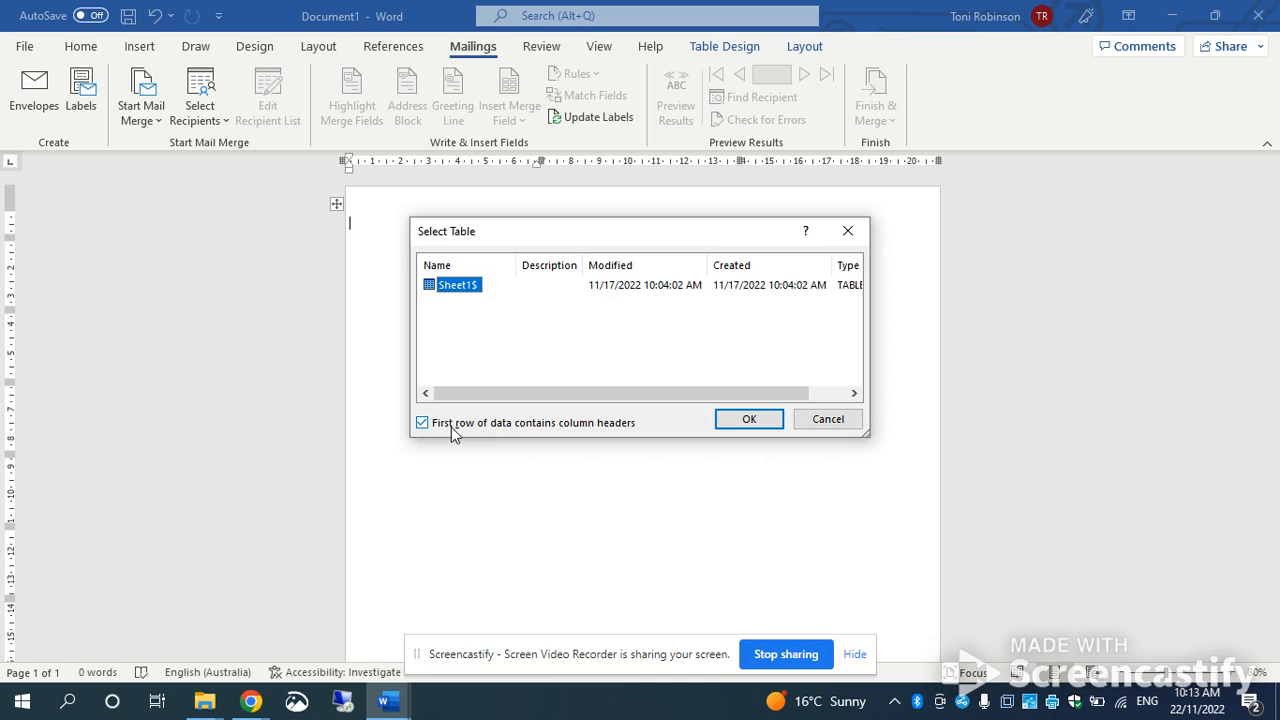
{"action": "left_click", "coordinate": [746, 420]}
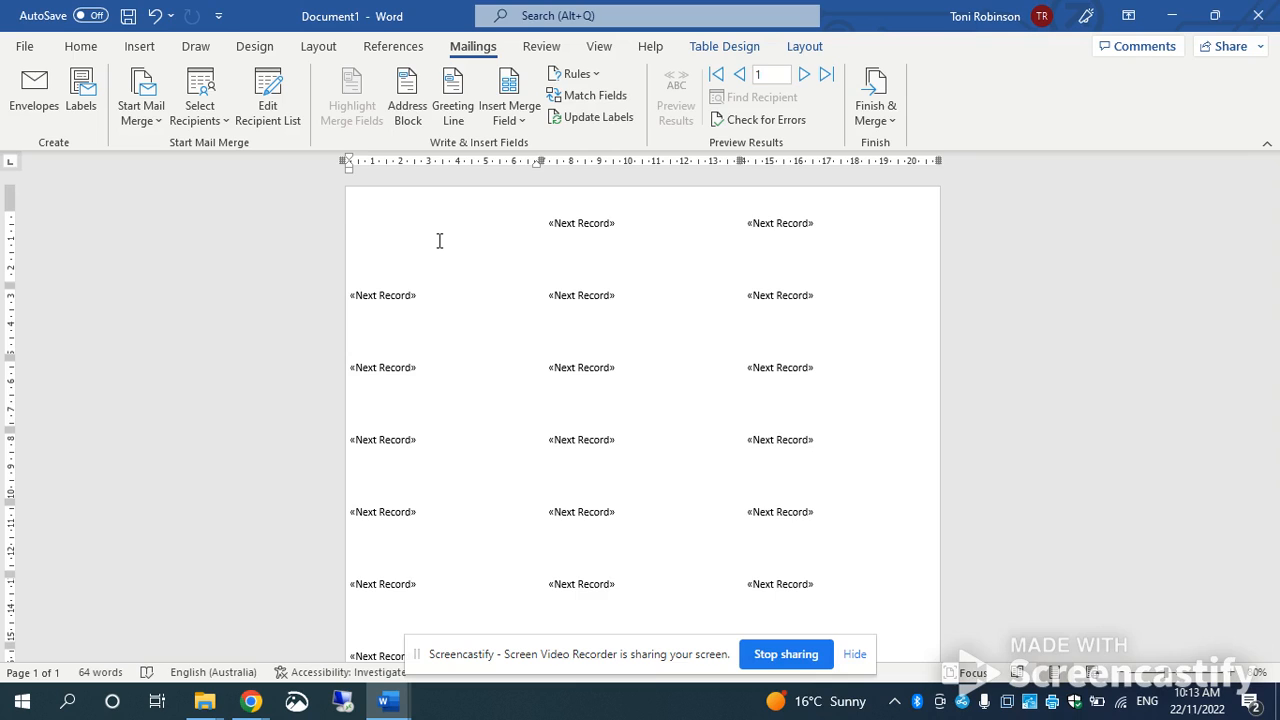
In the first label, insert the FIRSTNAME and LASTNAME merge fields separated by a space, with ADDRESS on the line below
{"action": "left_click", "coordinate": [526, 120]}
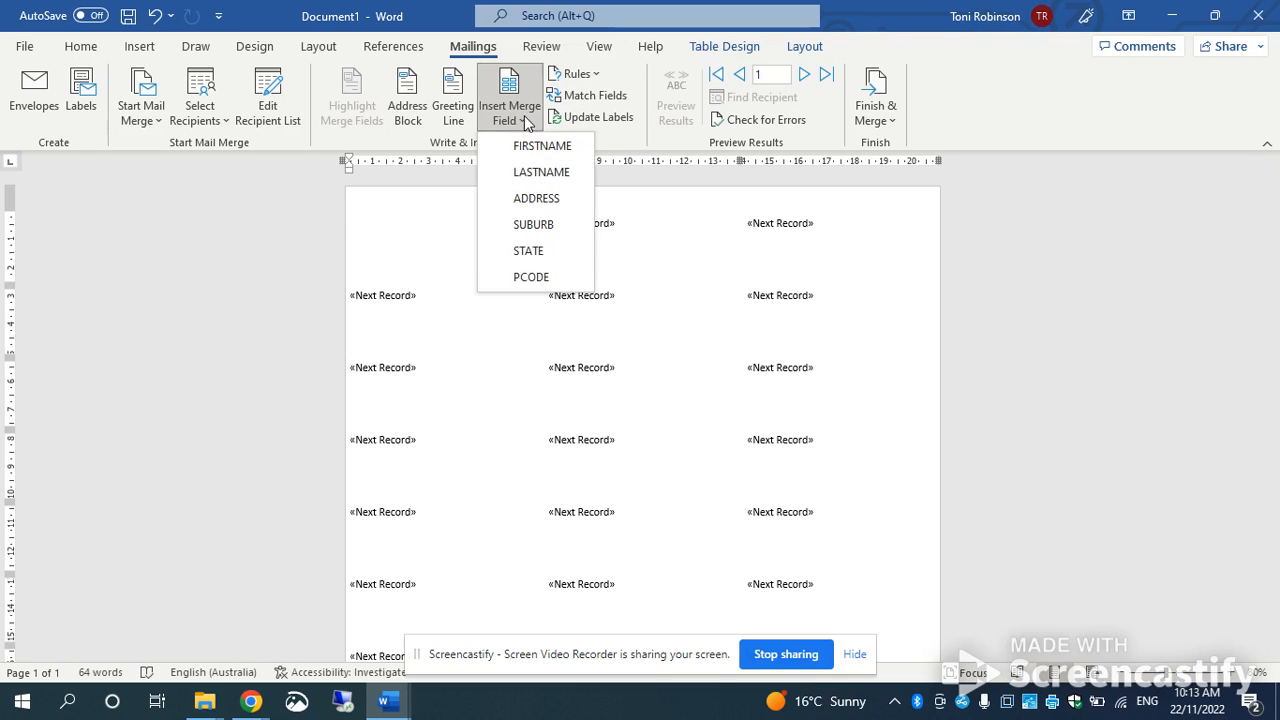
{"action": "left_click", "coordinate": [535, 148]}
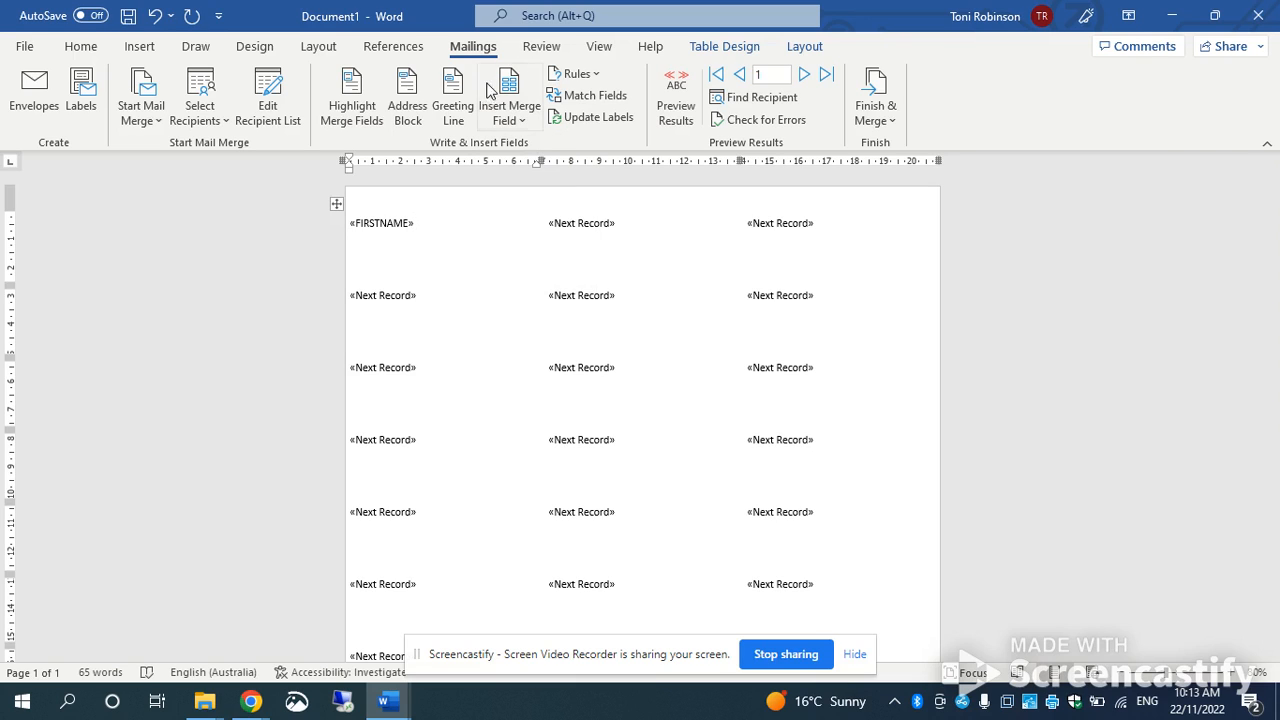
{"action": "left_click", "coordinate": [505, 118]}
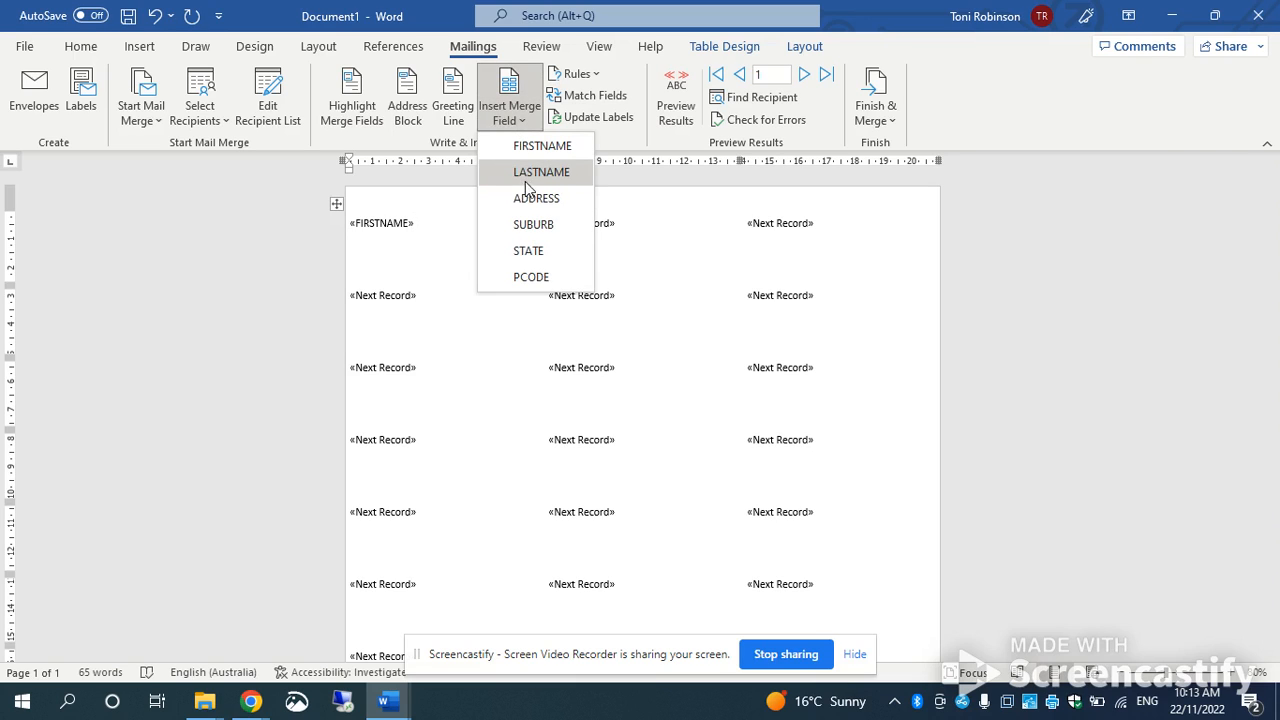
{"action": "left_click", "coordinate": [530, 176]}
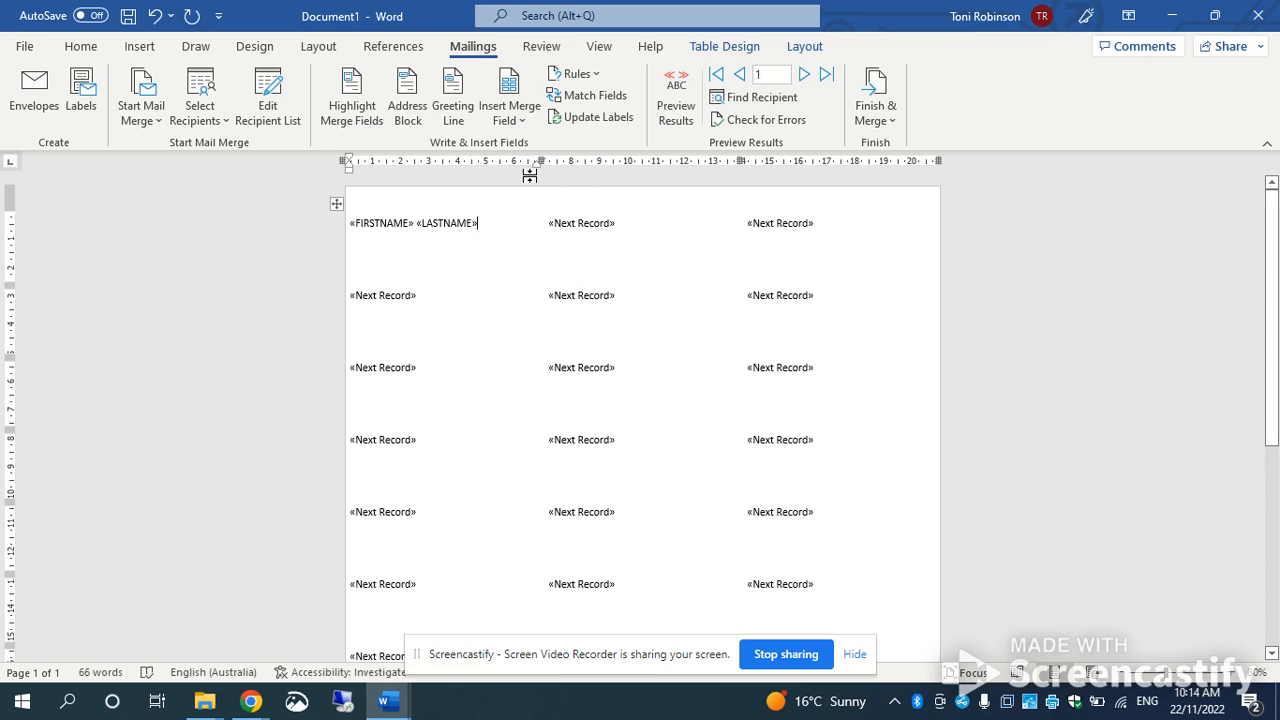
{"action": "key", "text": "Return"}
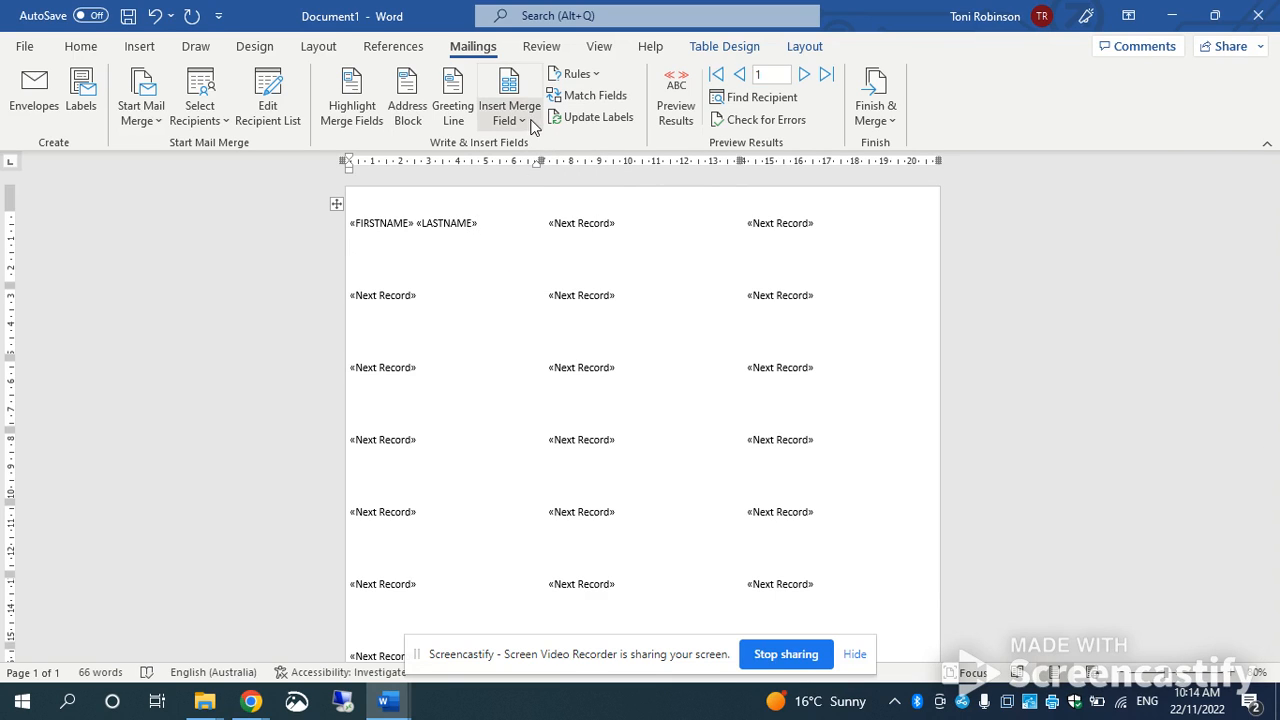
{"action": "left_click", "coordinate": [525, 124]}
{"action": "left_click", "coordinate": [526, 200]}
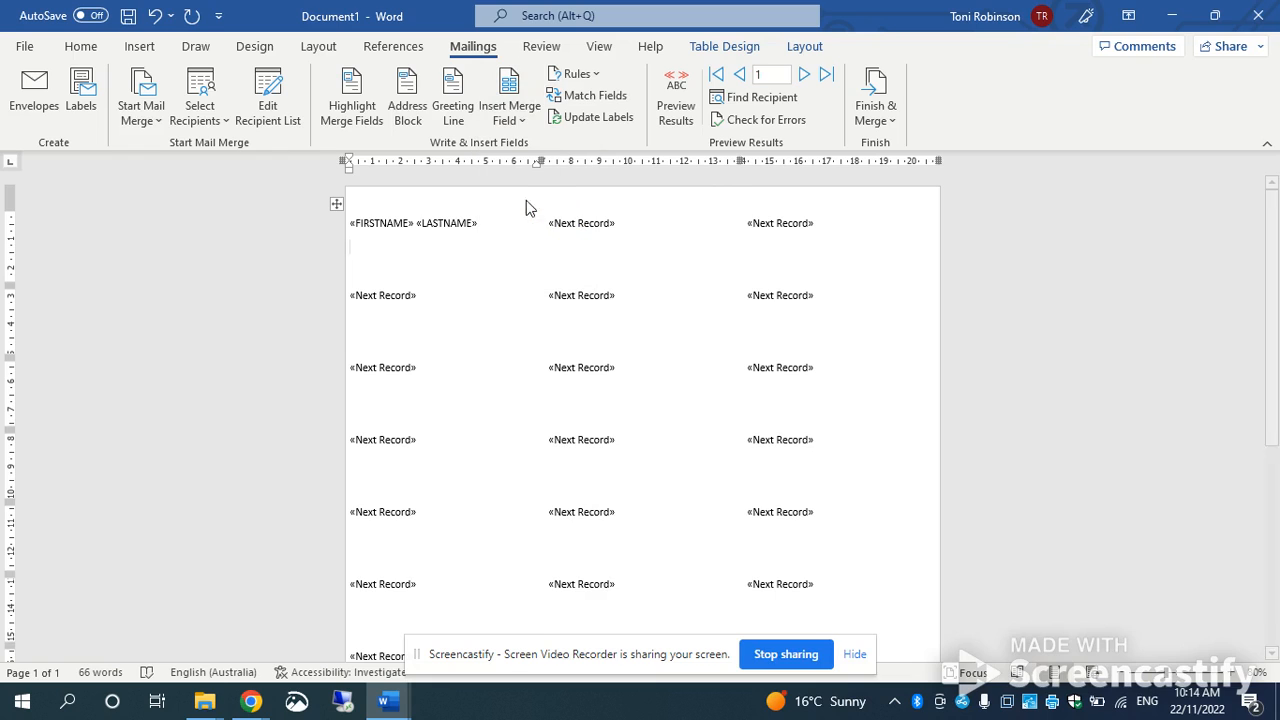
Add a third line to the first label with the SUBURB, STATE and PCODE merge fields separated by spaces
{"action": "key", "text": "Return"}
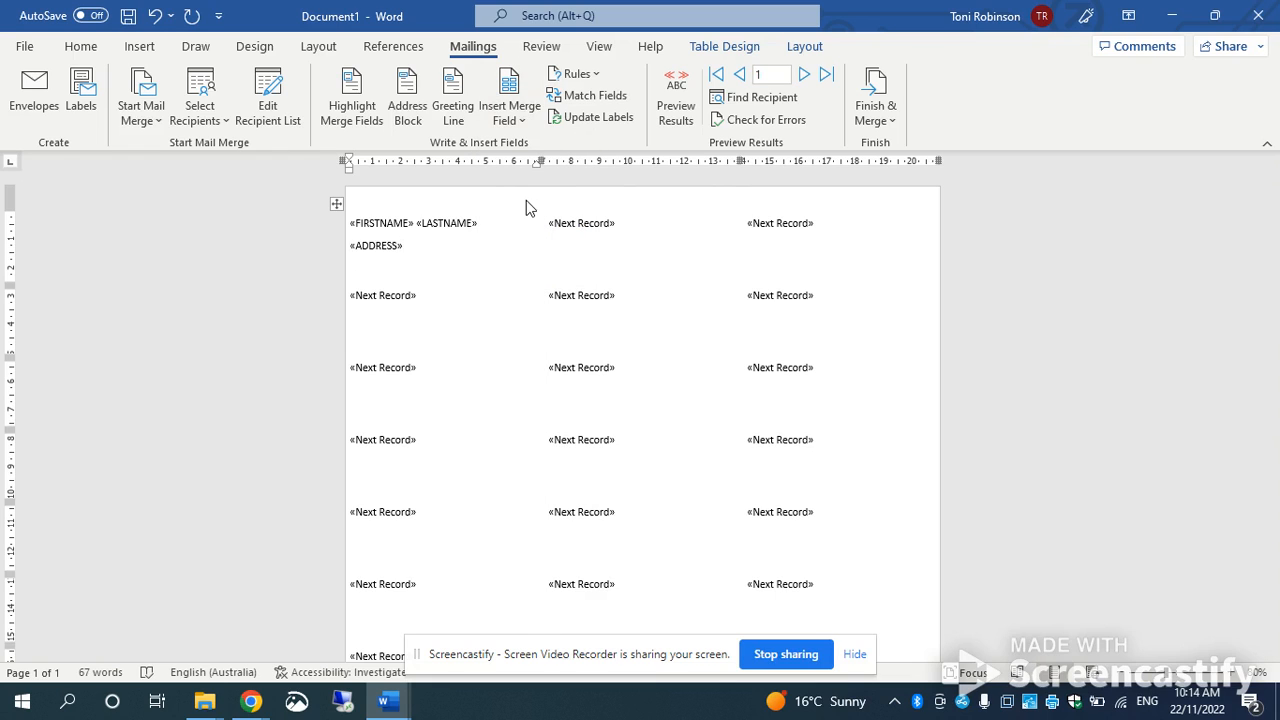
{"action": "left_click", "coordinate": [522, 120]}
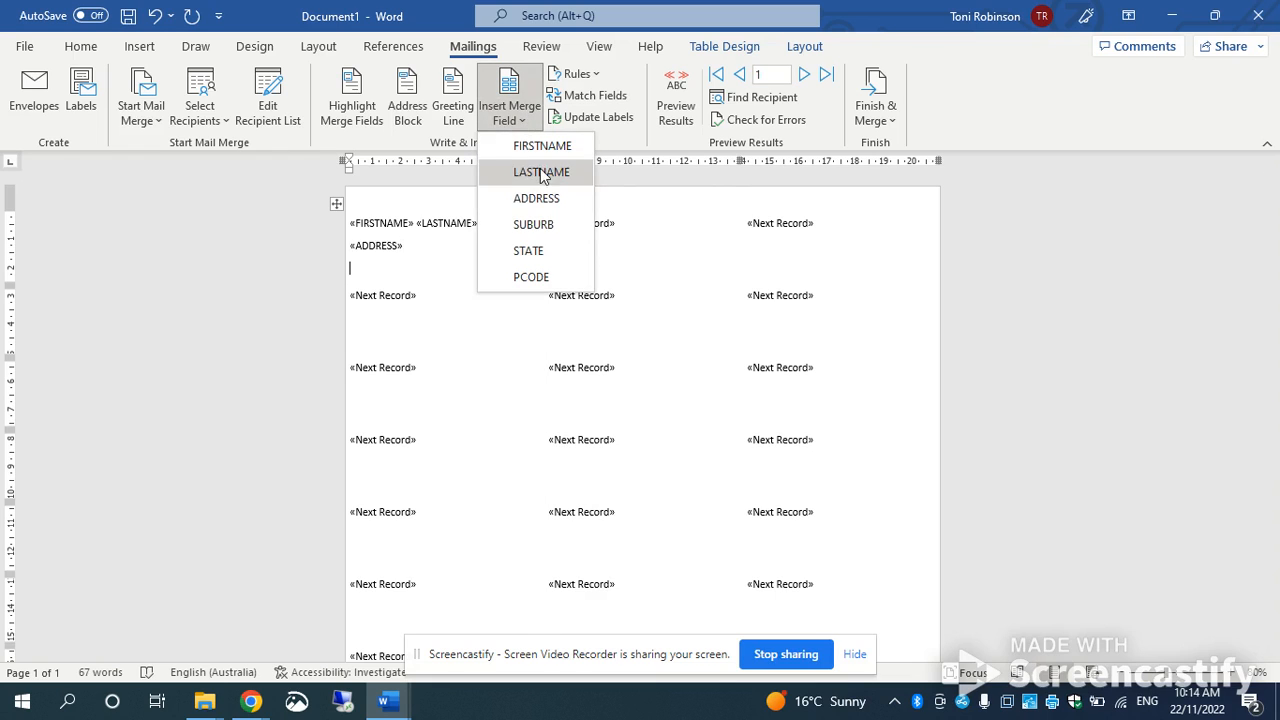
{"action": "left_click", "coordinate": [536, 225]}
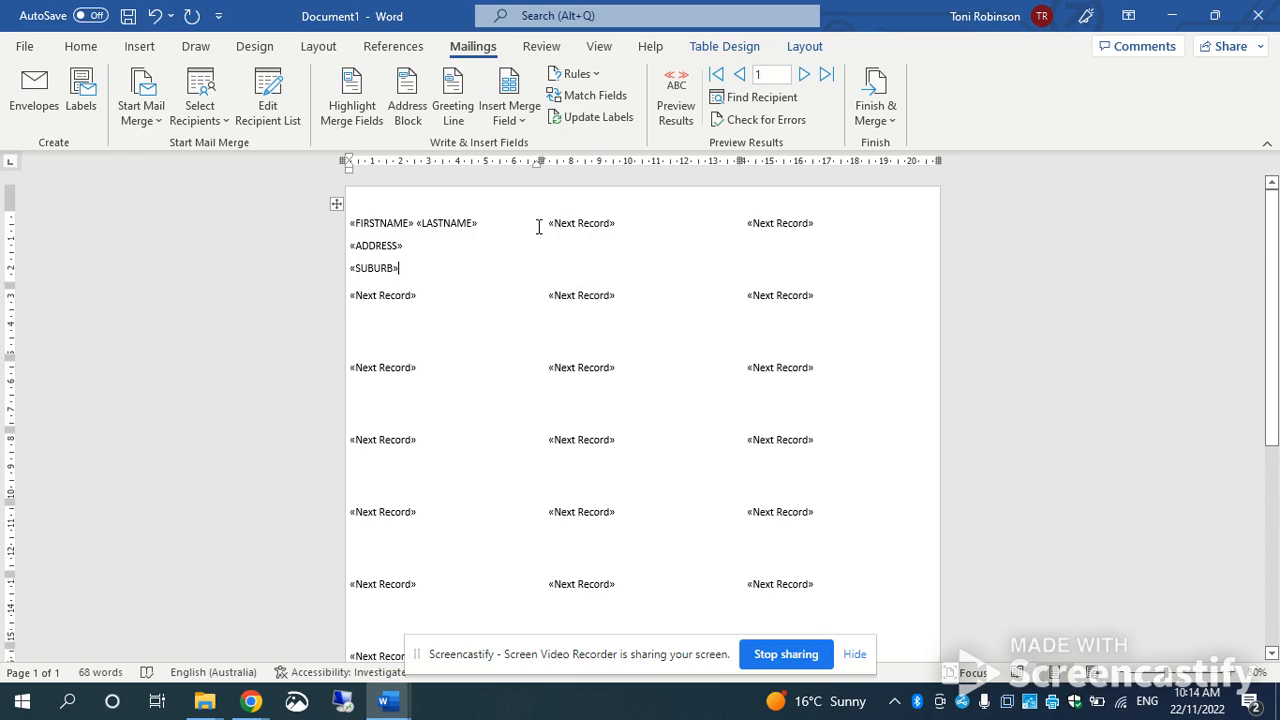
{"action": "left_click", "coordinate": [522, 123]}
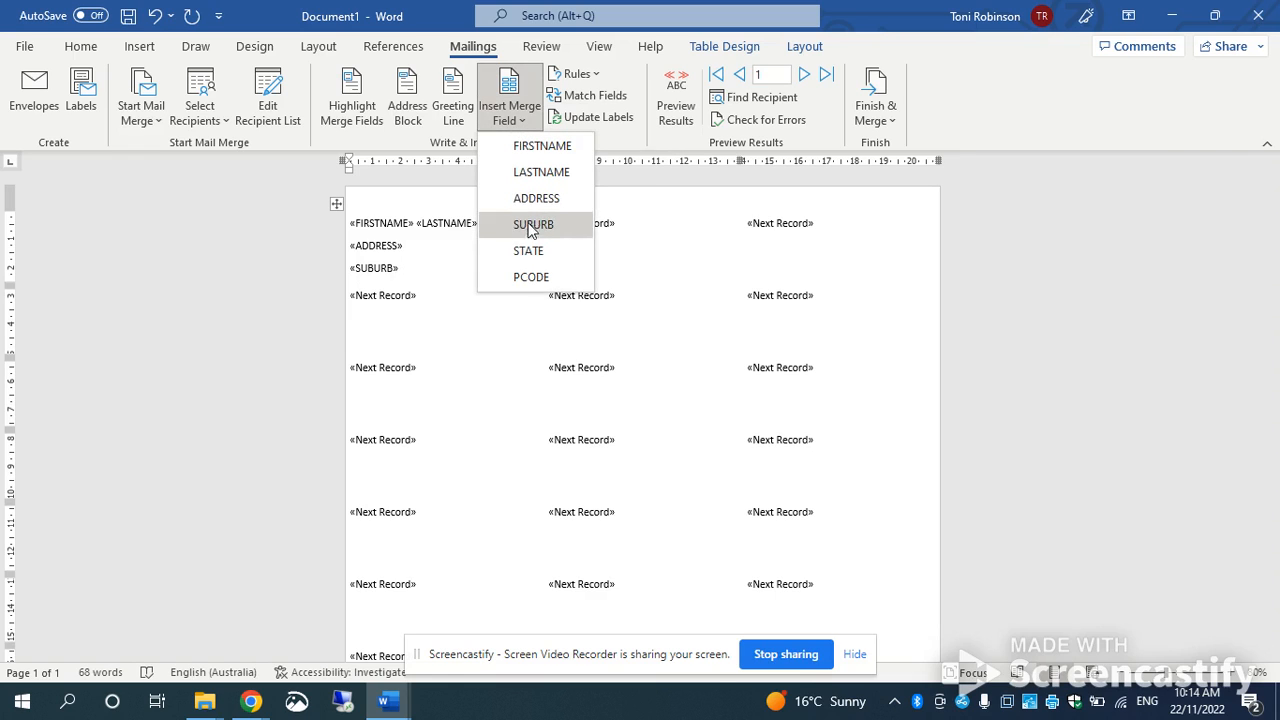
{"action": "left_click", "coordinate": [529, 251]}
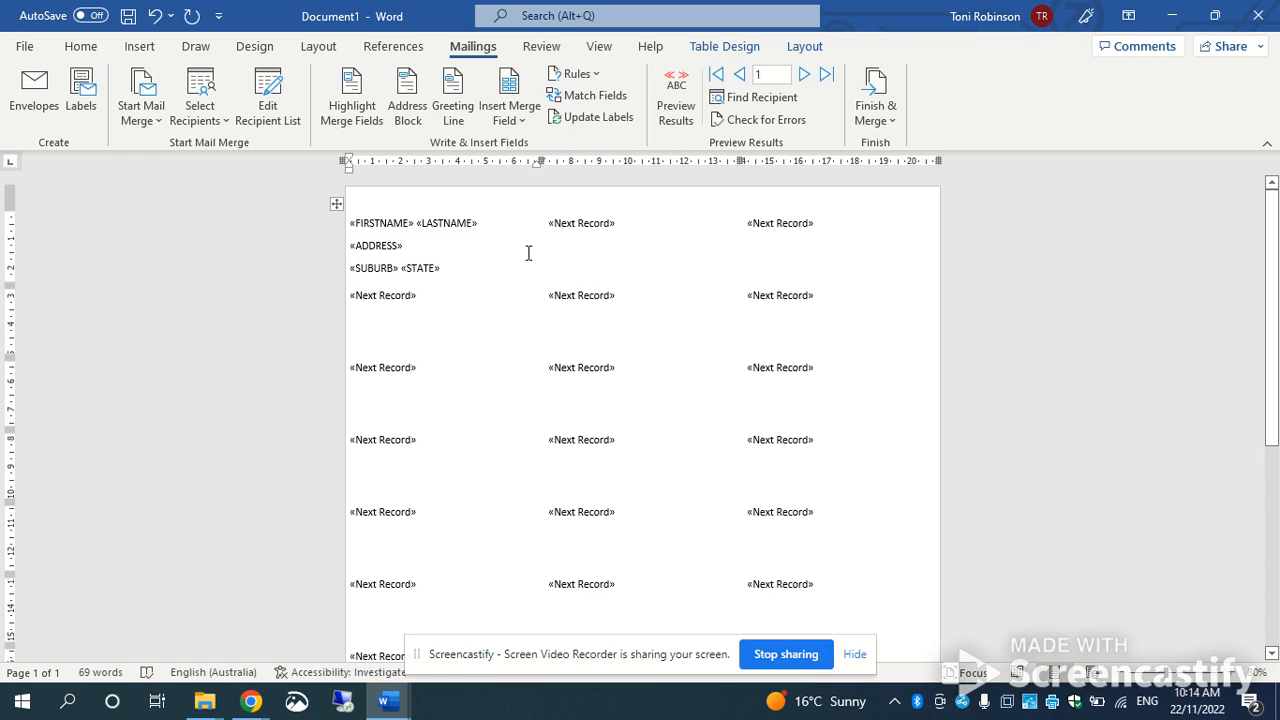
{"action": "left_click", "coordinate": [513, 123]}
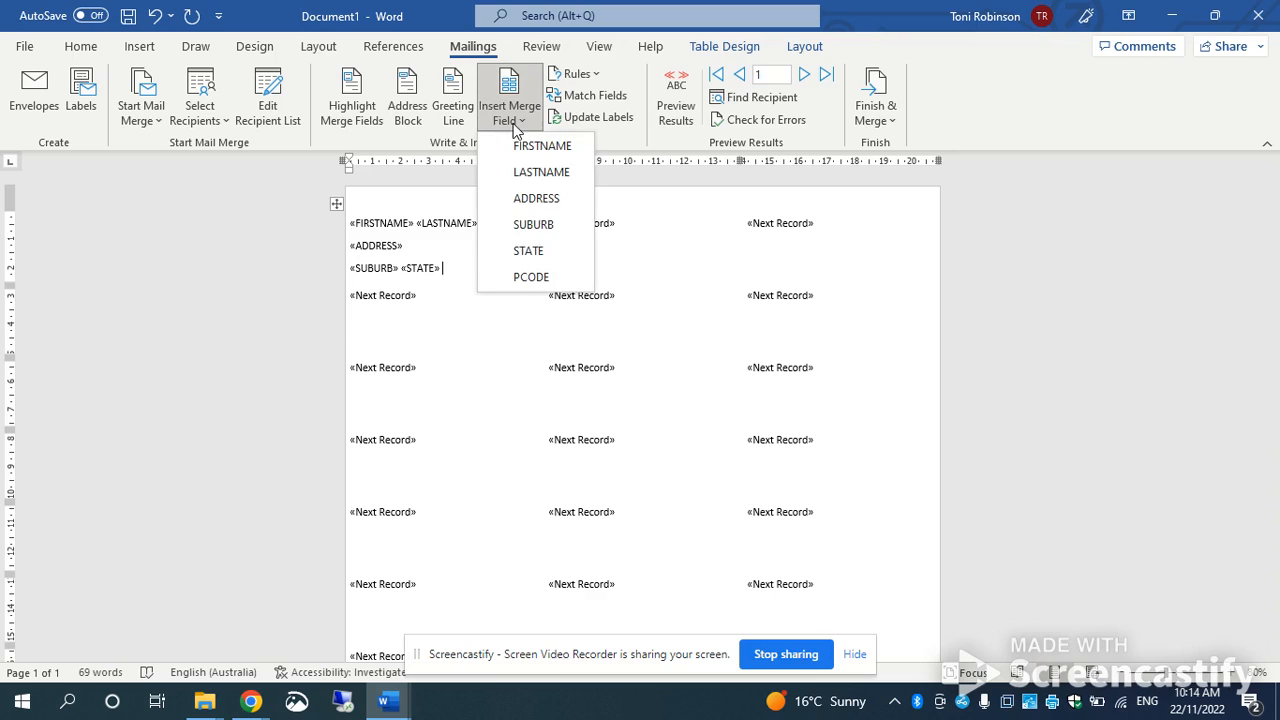
{"action": "left_click", "coordinate": [522, 279]}
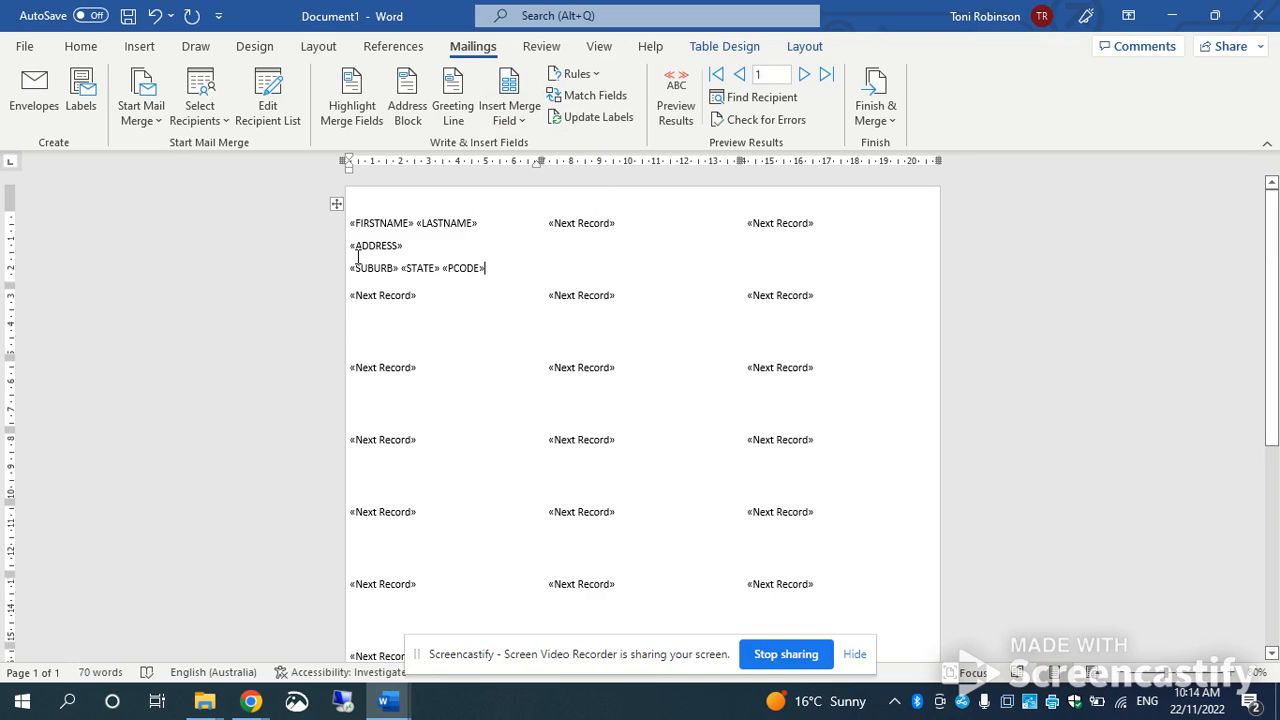
Update all labels with the first label's field layout and preview the merge results
{"action": "left_click", "coordinate": [598, 117]}
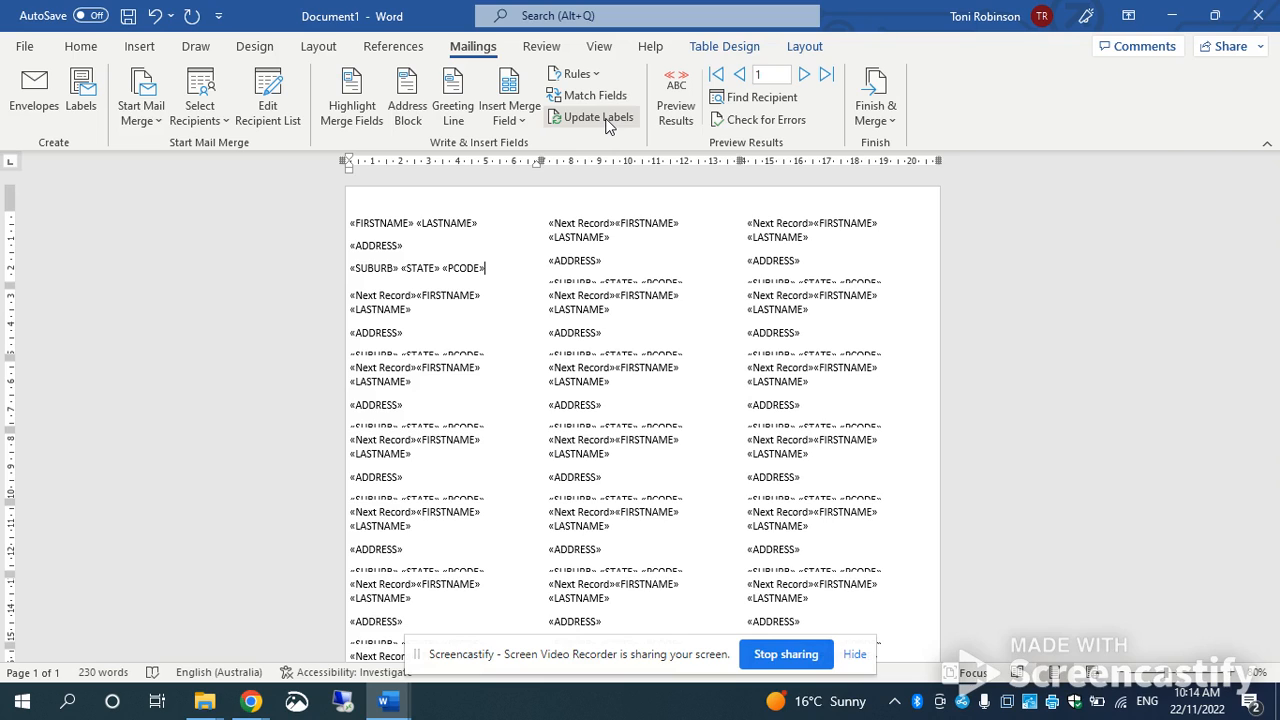
{"action": "left_click", "coordinate": [686, 120]}
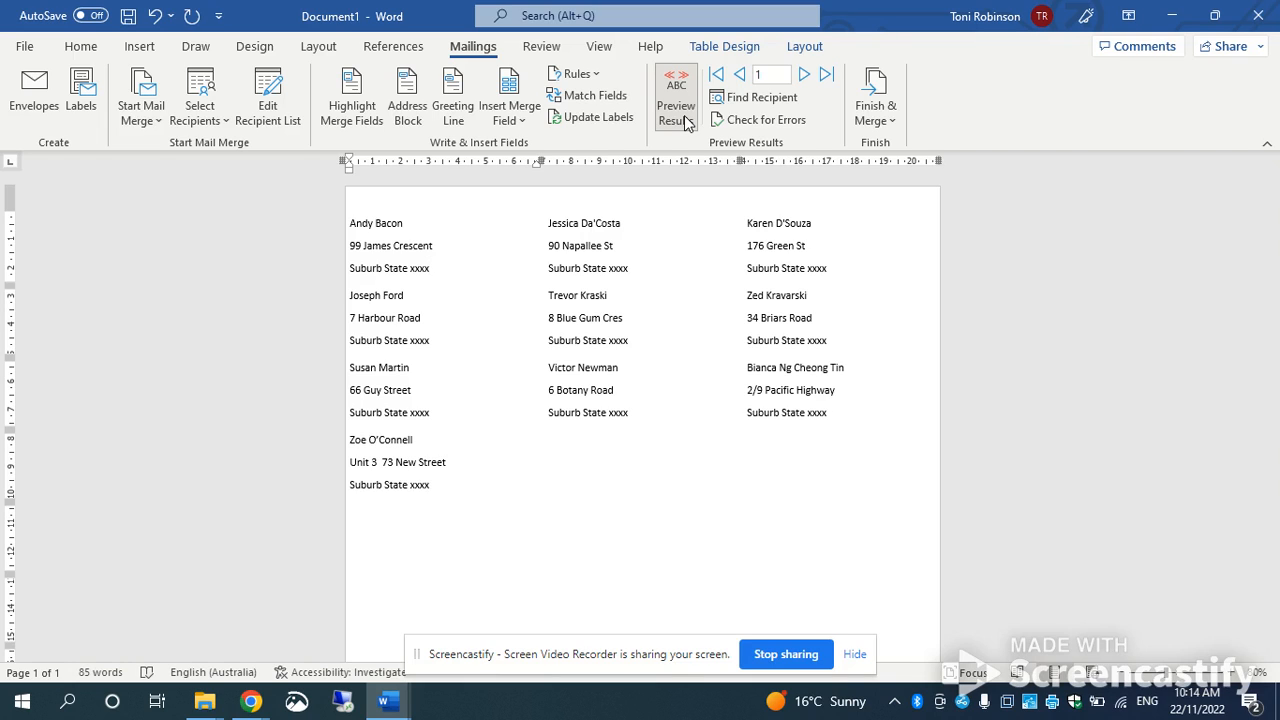
Save the label document as Task 6 in Word Document format in the World skills folder on the Desktop
{"action": "left_click", "coordinate": [22, 50]}
{"action": "left_click", "coordinate": [75, 307]}
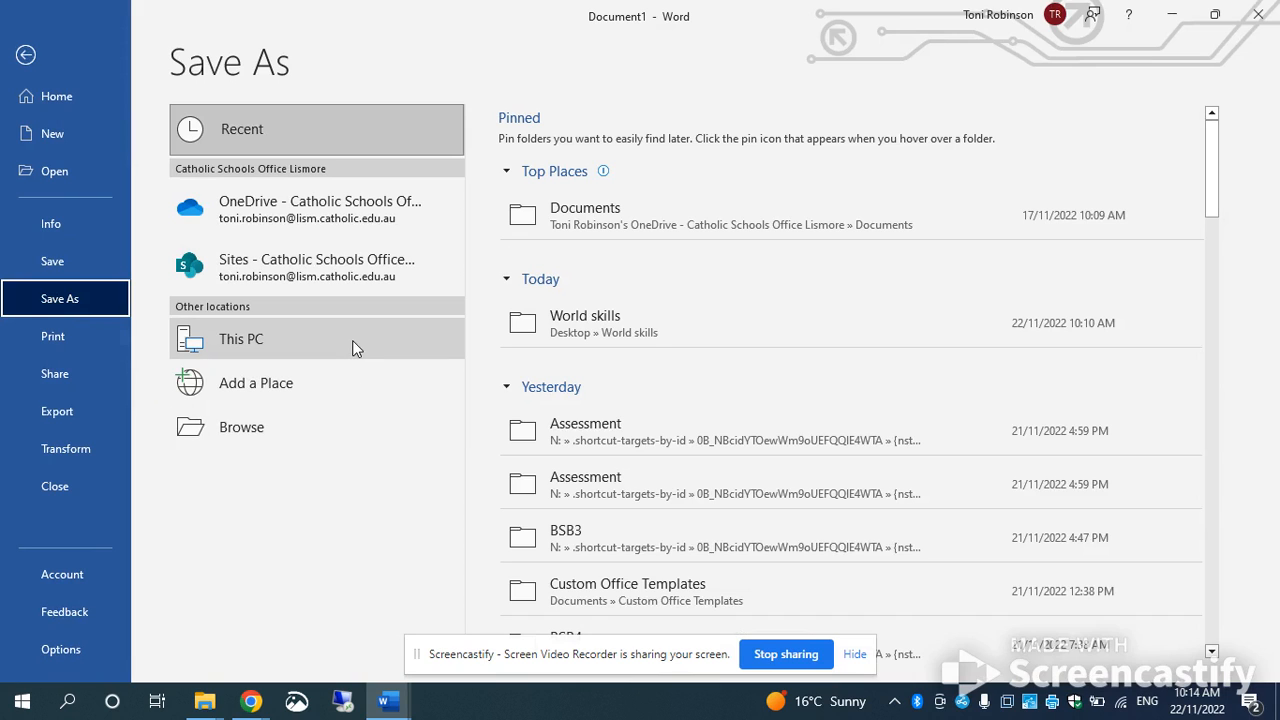
{"action": "left_click", "coordinate": [611, 329]}
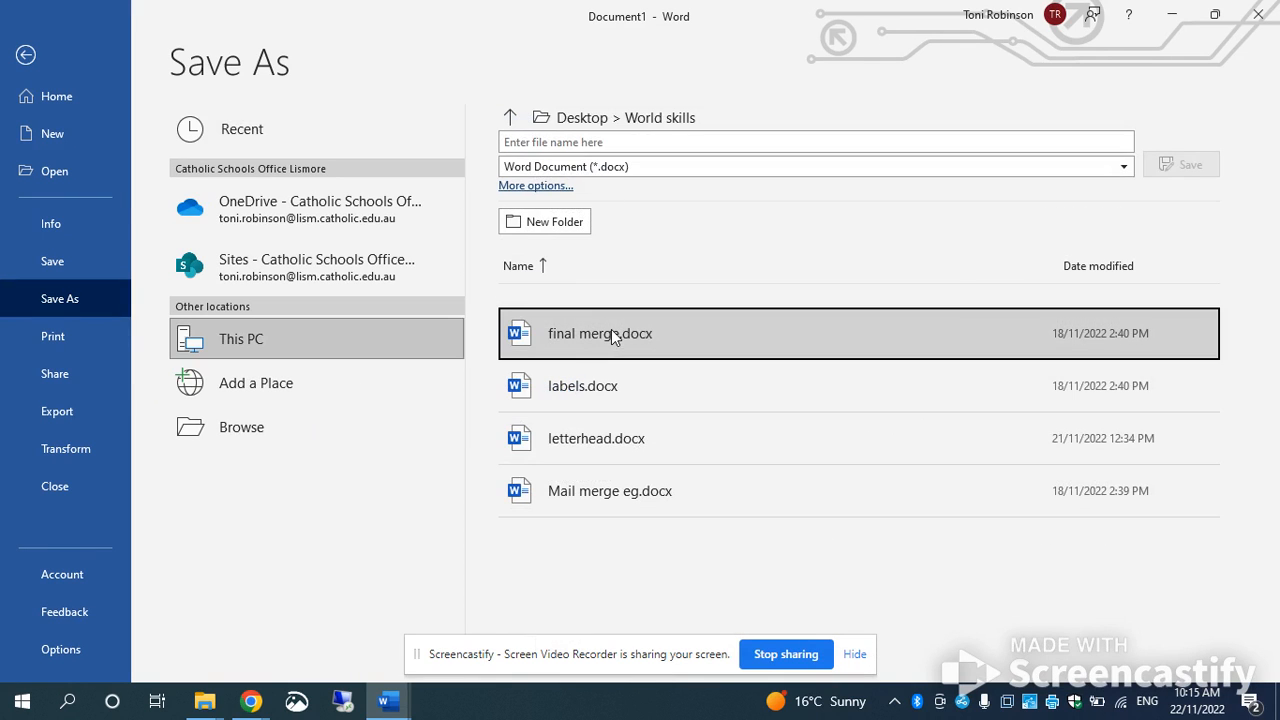
{"action": "left_click", "coordinate": [638, 140]}
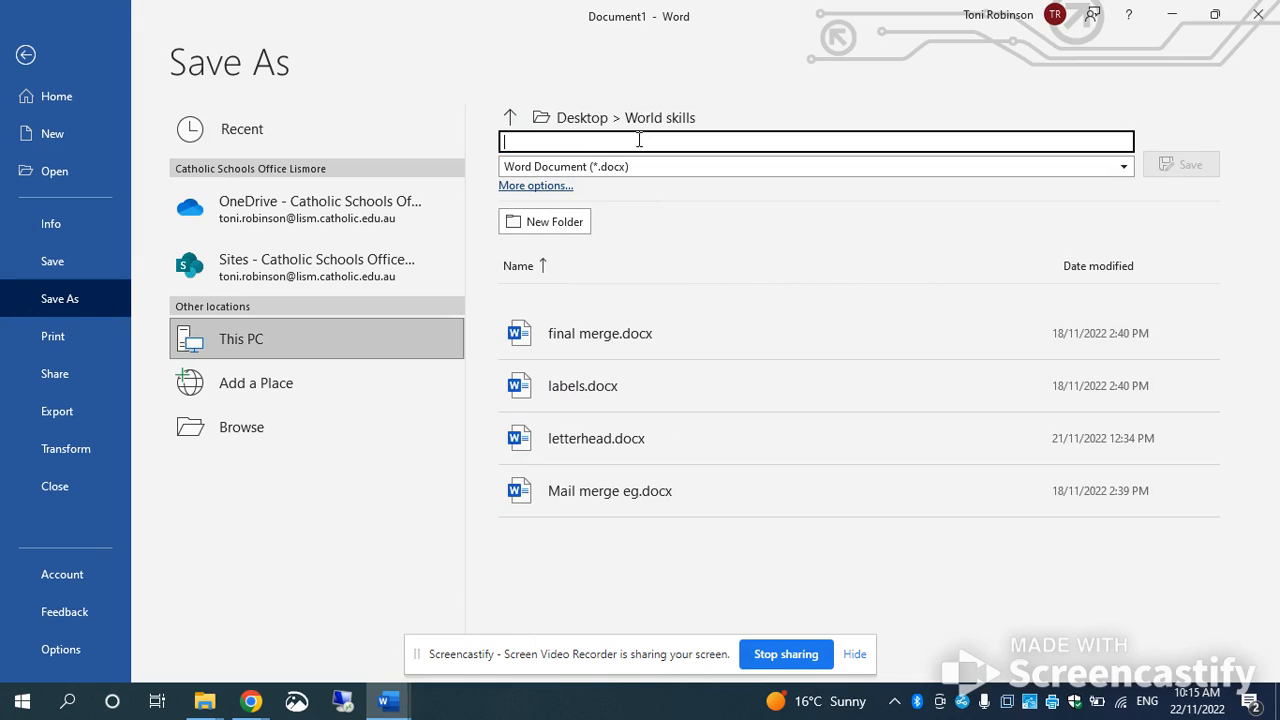
{"action": "type", "text": "Task 6"}
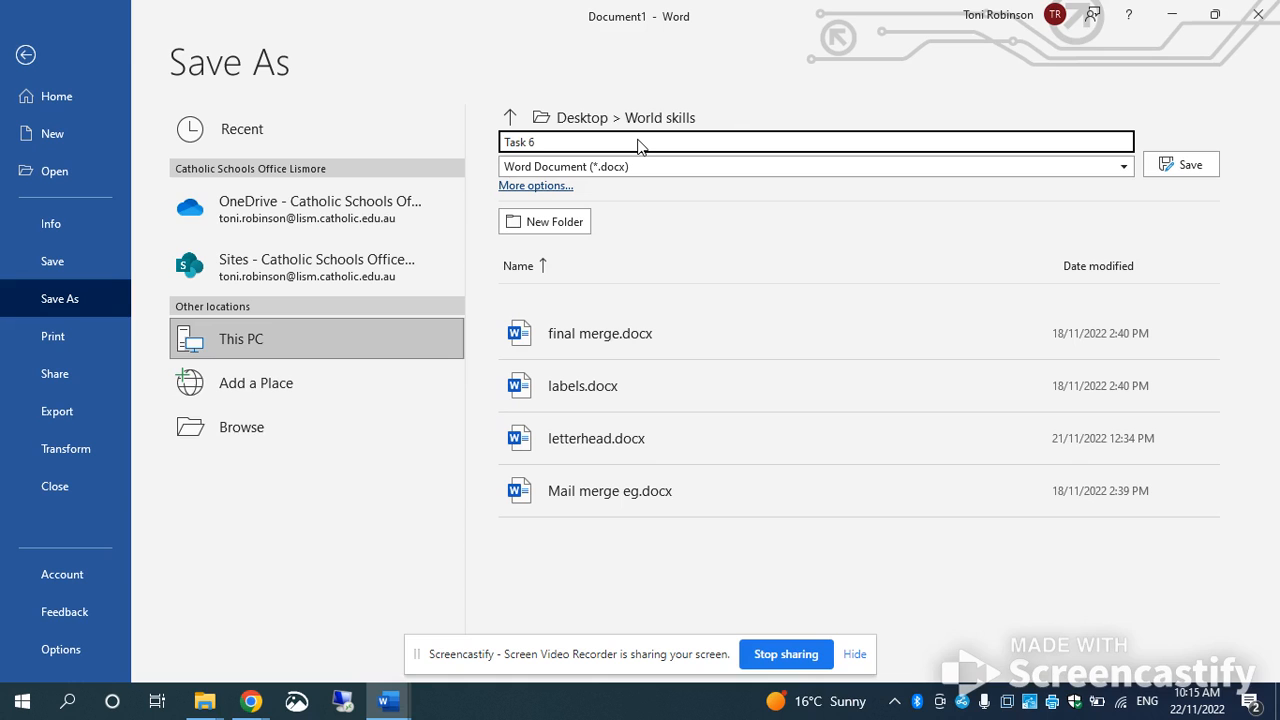
{"action": "left_click", "coordinate": [1167, 167]}
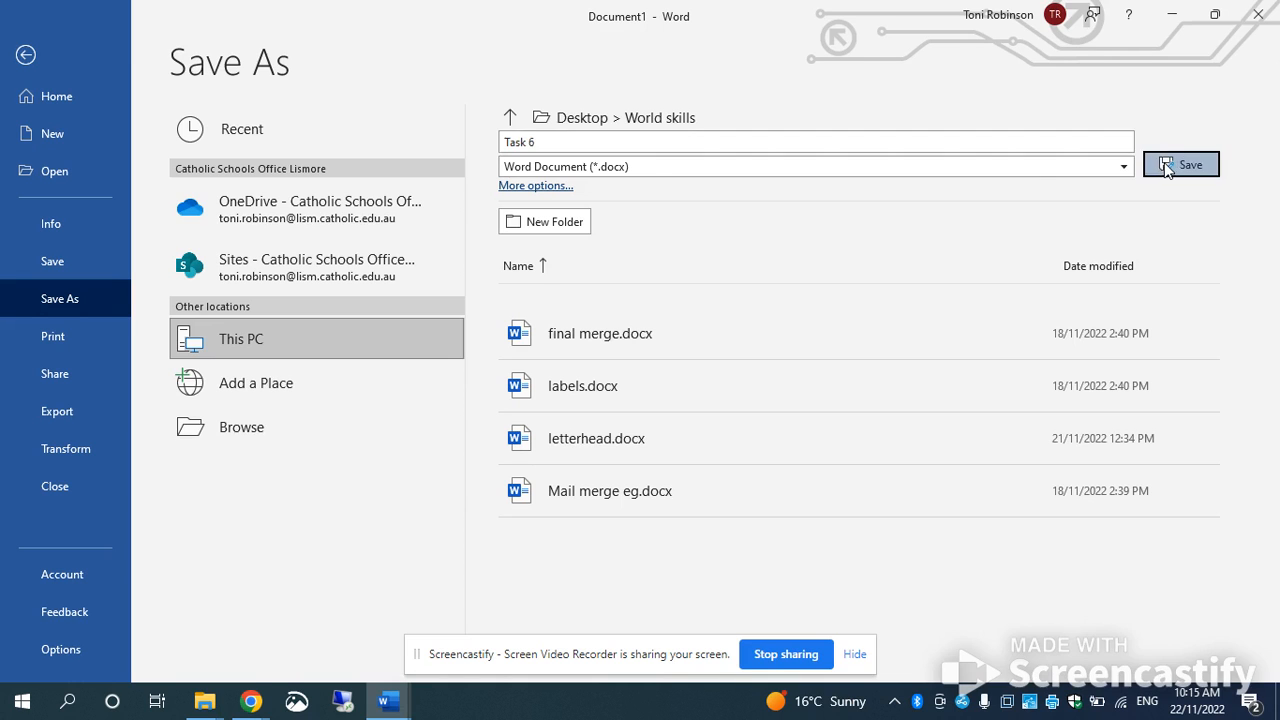